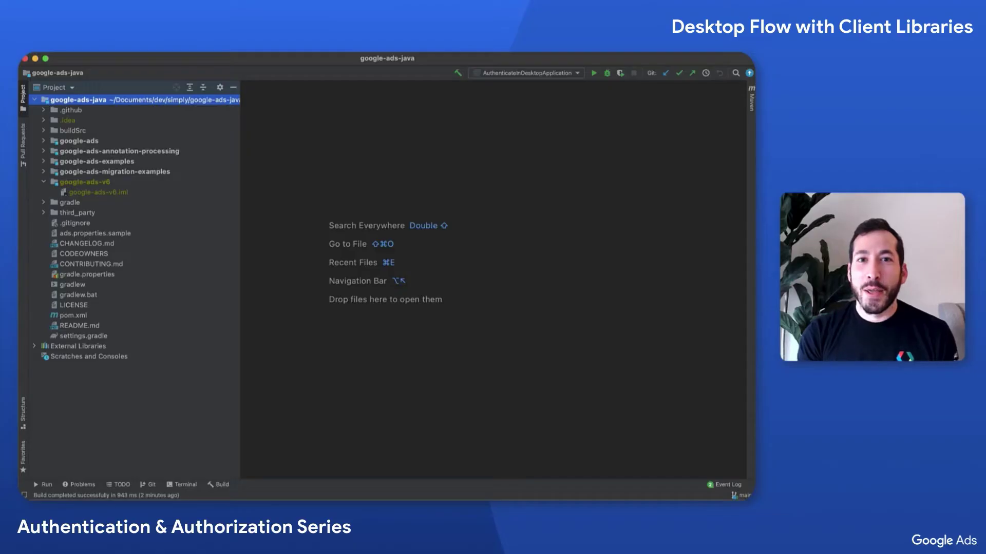
Expand google-ads-examples to the authentication package and open AuthenticateInDesktopApplication
click(99, 162)
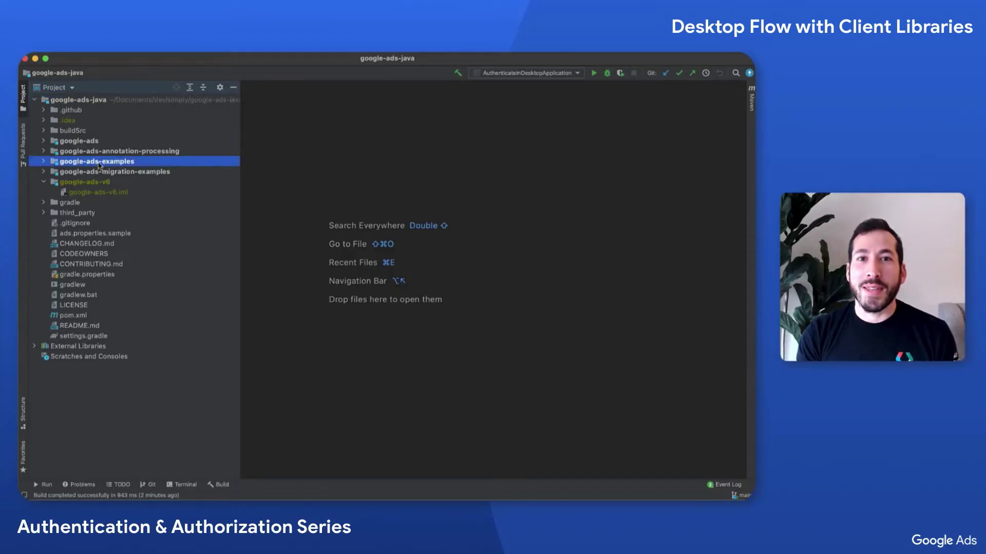
click(44, 162)
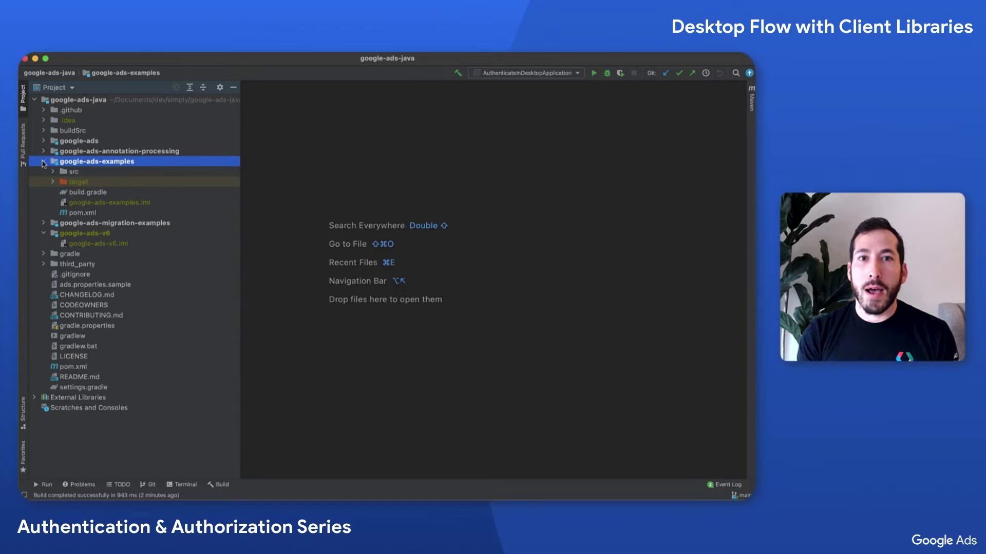
click(53, 172)
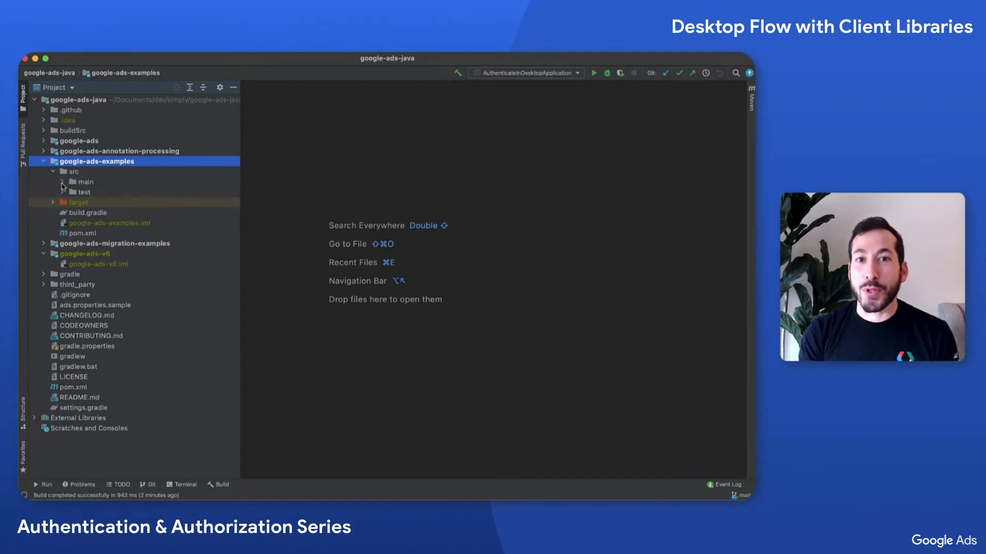
click(62, 181)
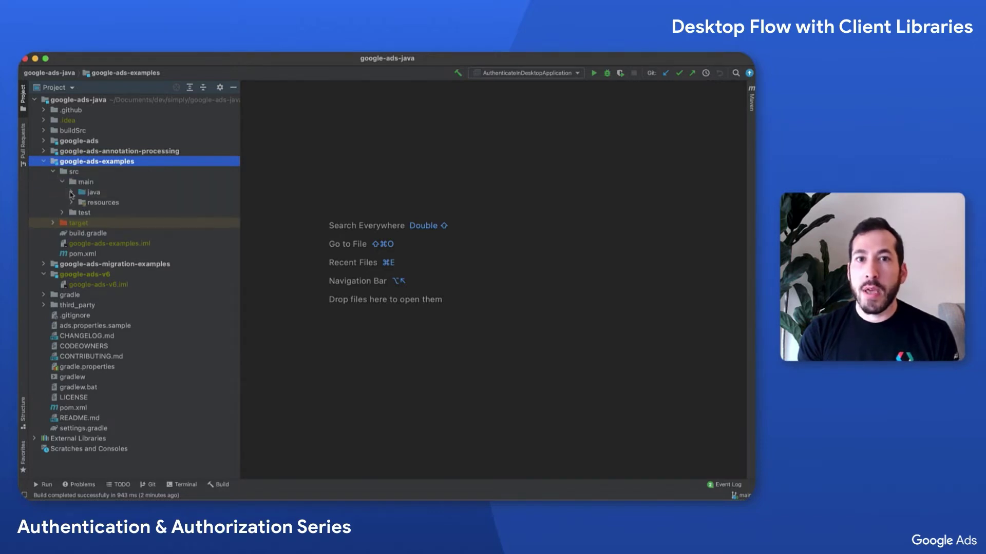
click(70, 193)
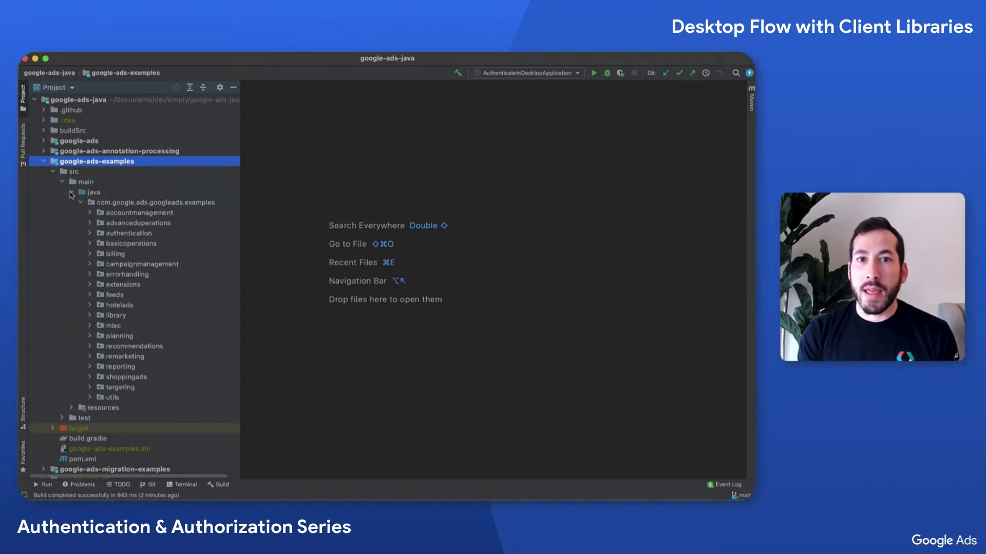
click(90, 233)
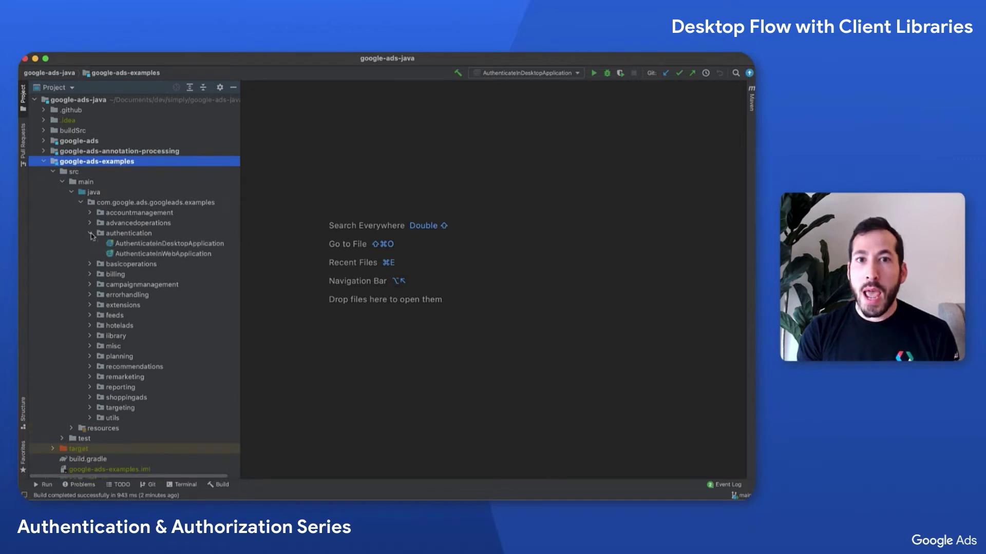
double_click(126, 245)
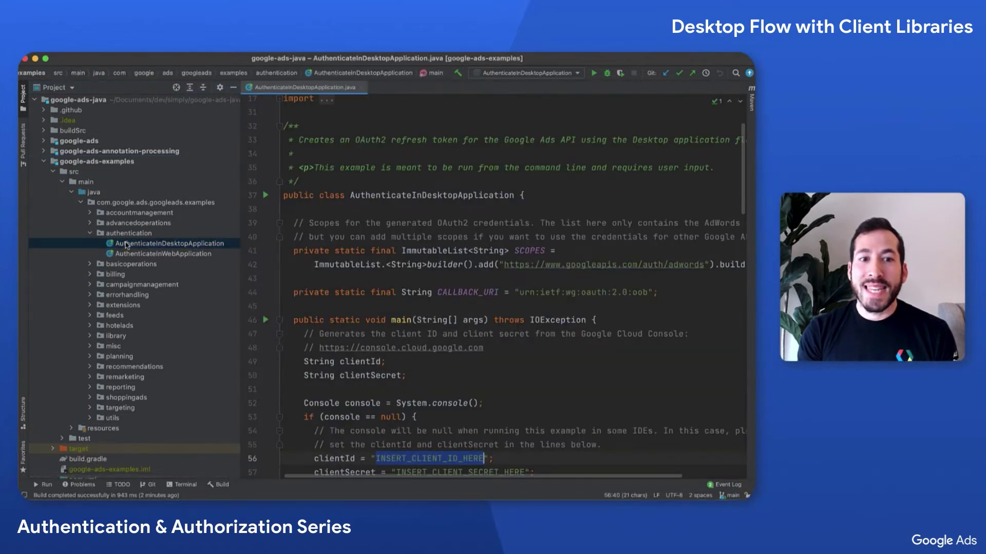
Hide the Project window and paste the real client ID over INSERT_CLIENT_ID_HERE
click(232, 90)
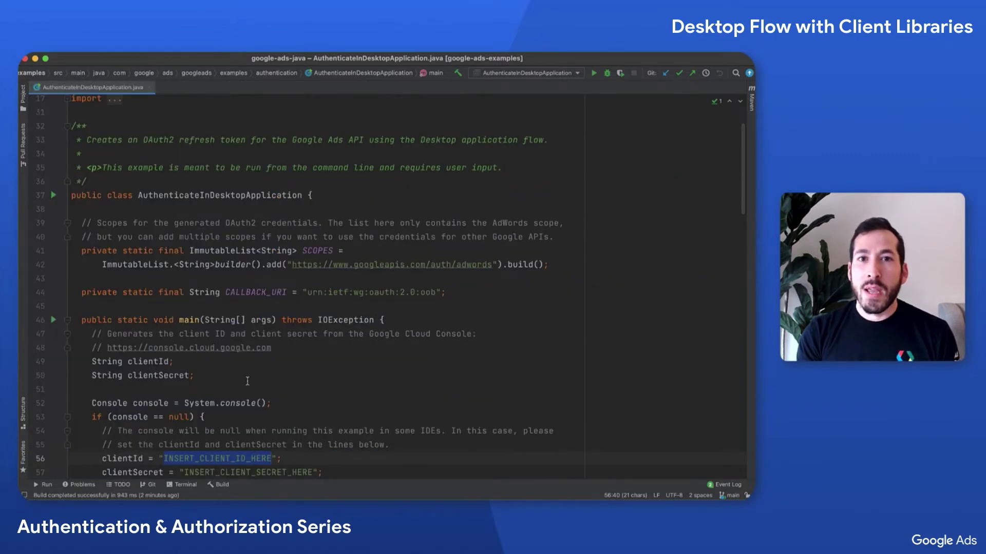
scroll(247, 381, down, 1)
scroll(246, 380, down, 2)
scroll(247, 381, down, 2)
scroll(247, 380, down, 1)
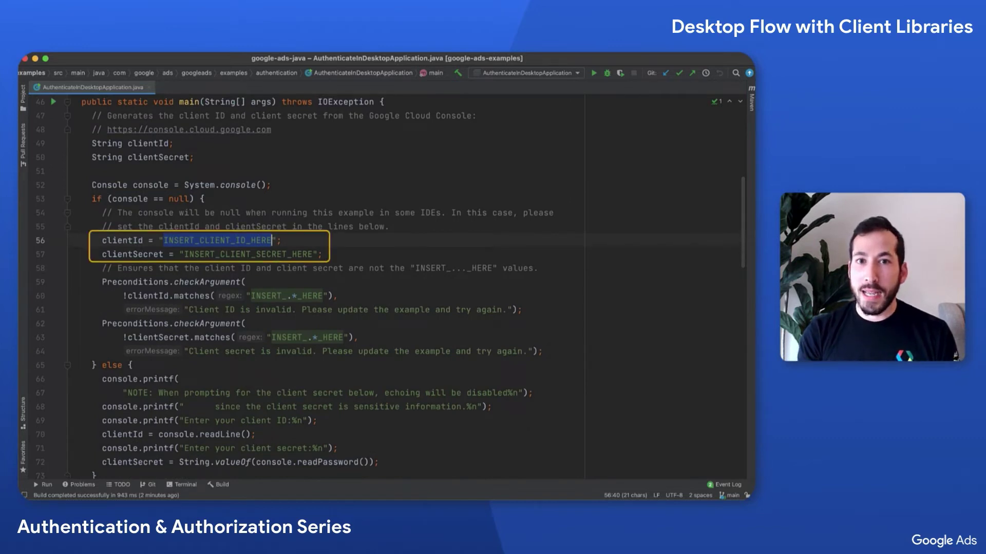
key(super+Tab)
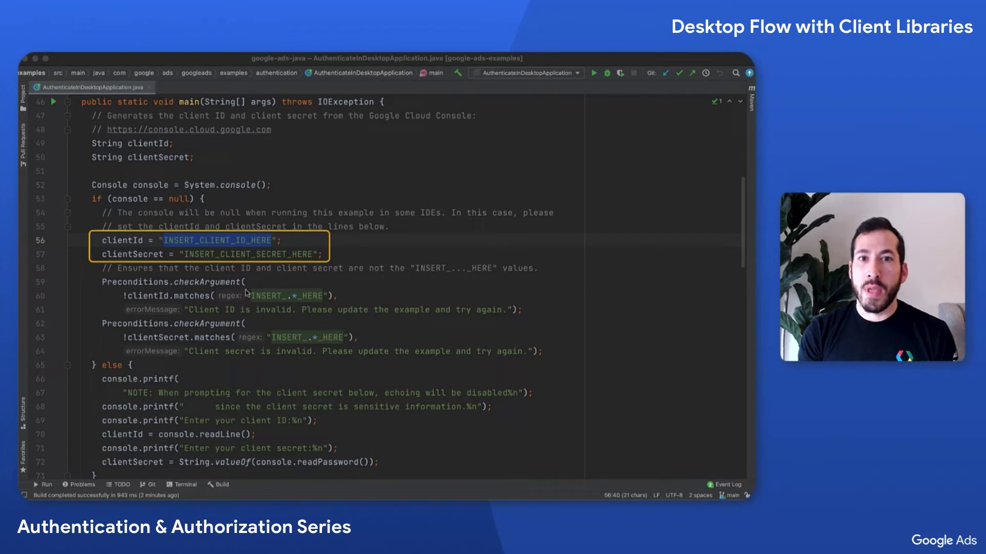
click(216, 243)
double_click(216, 242)
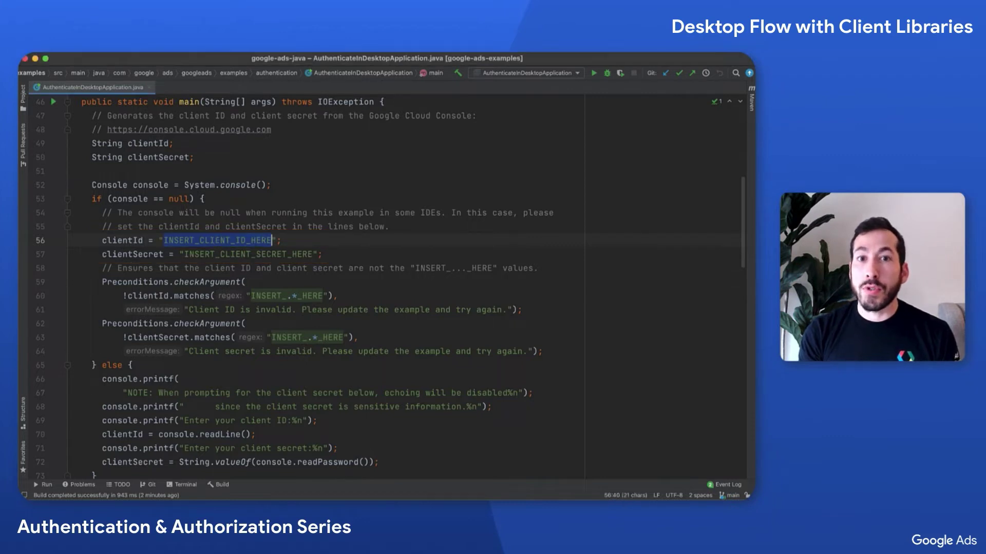
key(super+v)
Paste the real client secret over INSERT_CLIENT_SECRET_HERE and open the printed authorization URL
key(super+Tab)
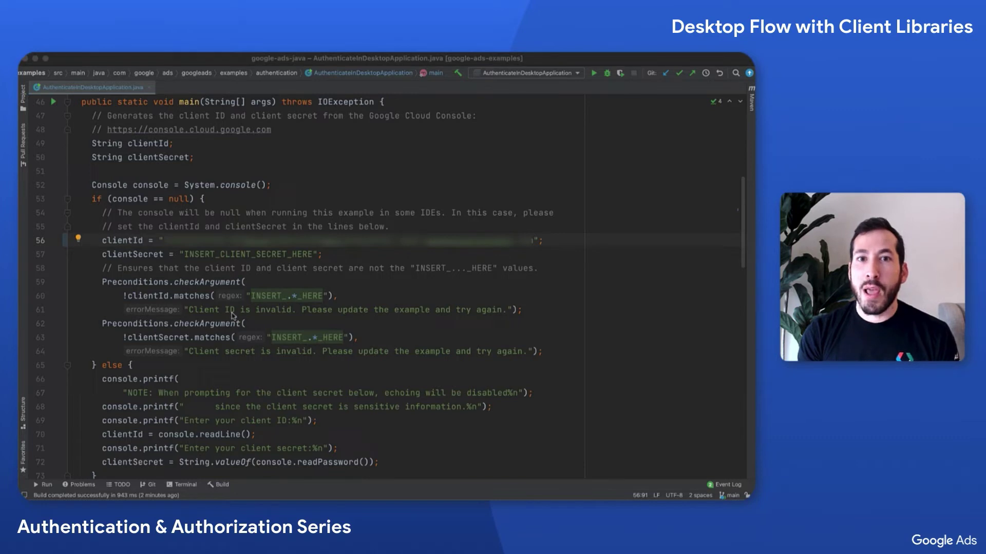
click(224, 262)
double_click(228, 254)
key(super+v)
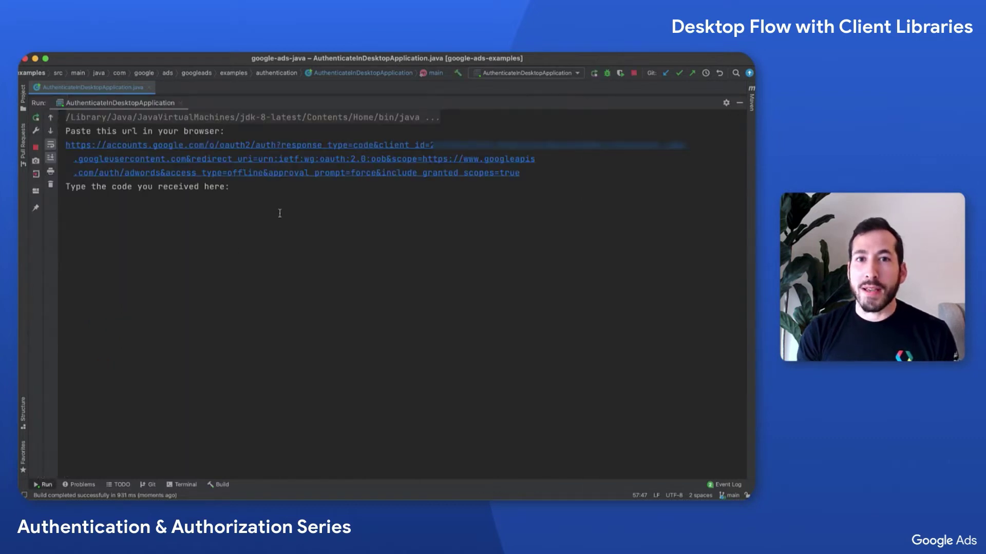
click(284, 165)
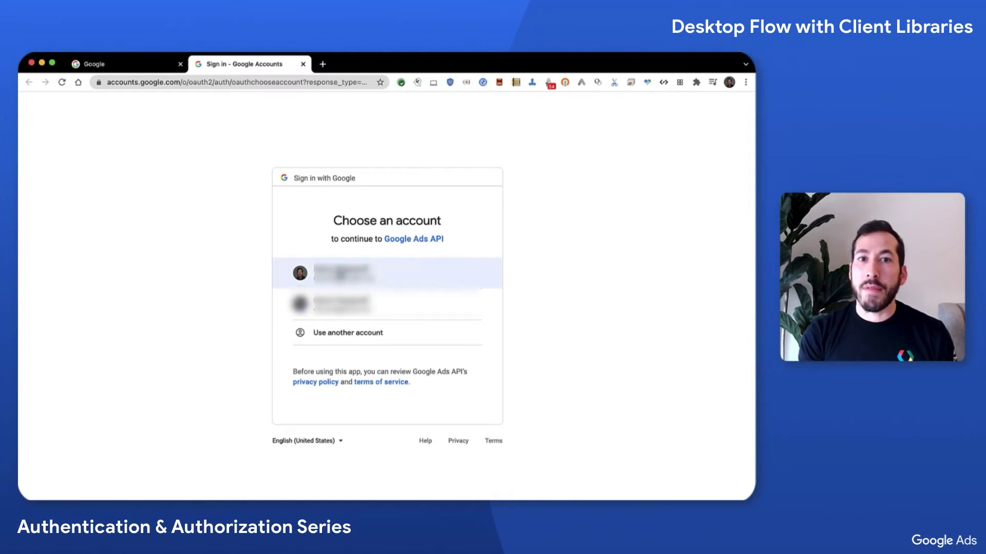
Sign in with the first Google account, allow Google Ads API access, and copy the code
click(347, 273)
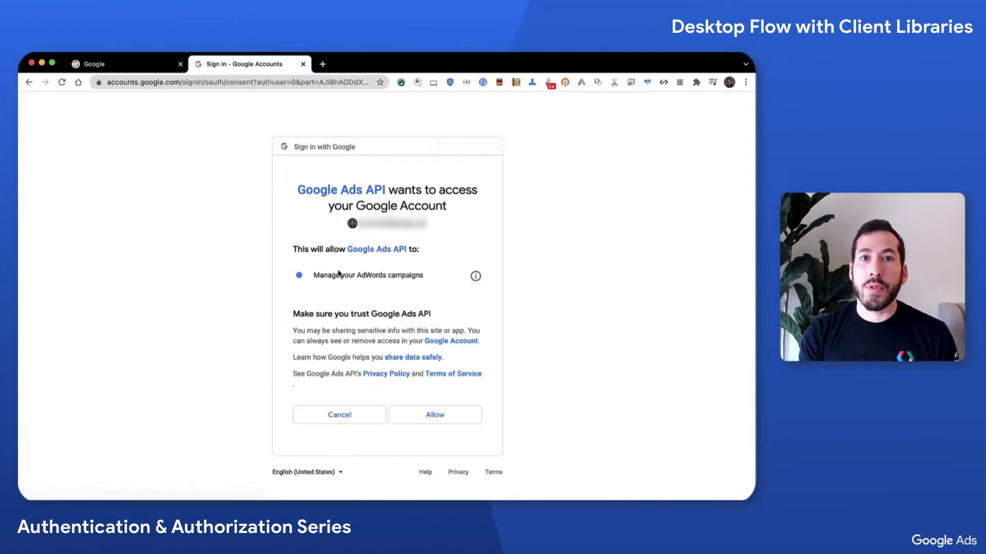
click(436, 416)
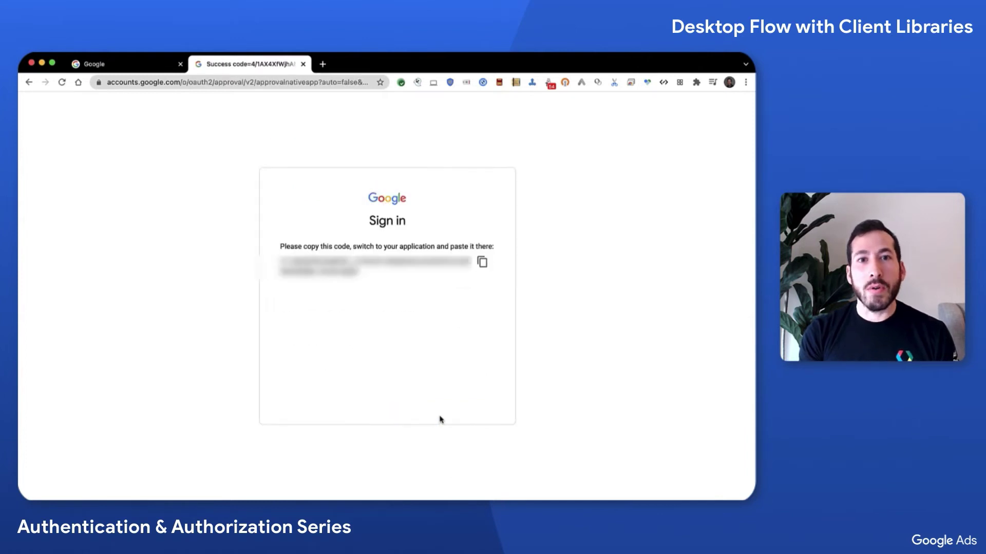
click(482, 266)
Paste the authorization code at the IntelliJ console prompt and submit it
key(super+Tab)
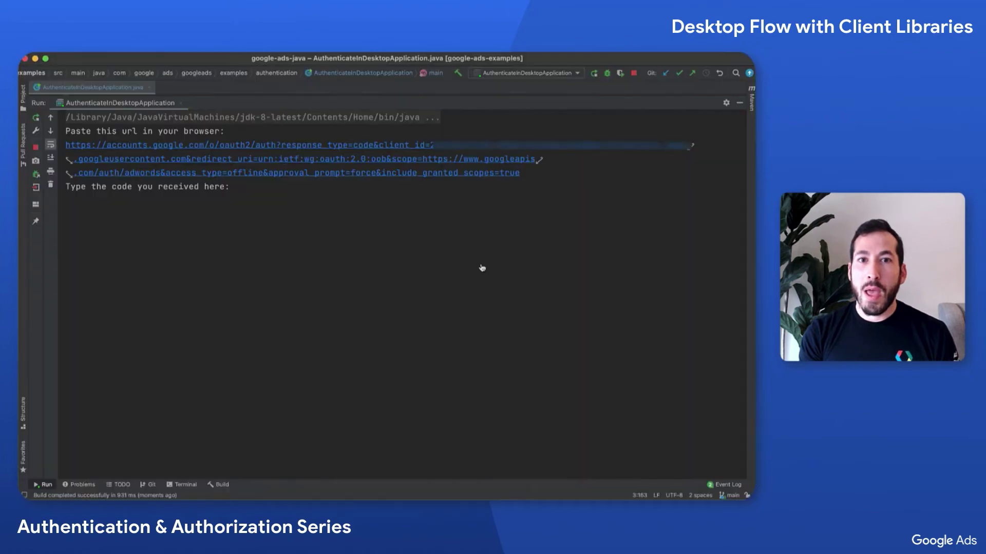
click(482, 268)
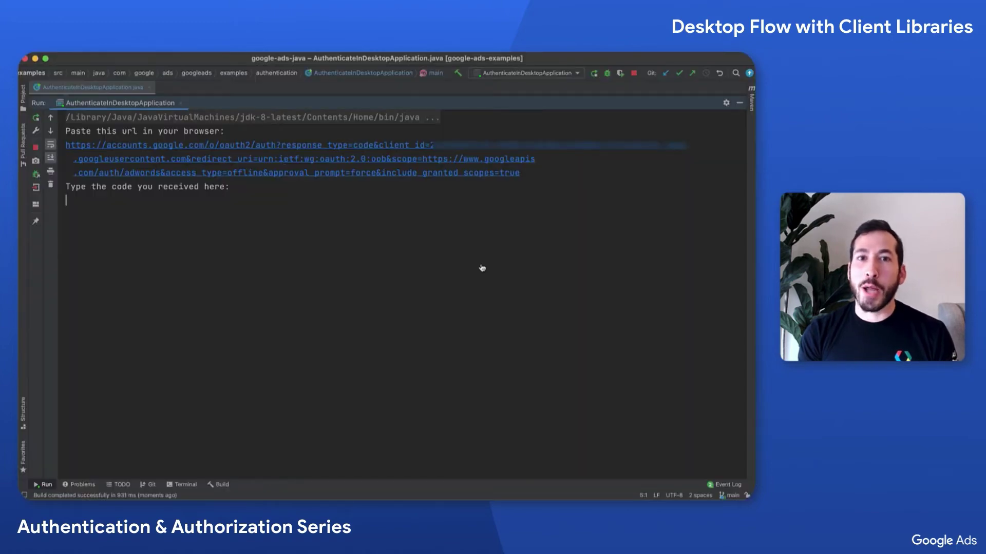
key(super+v)
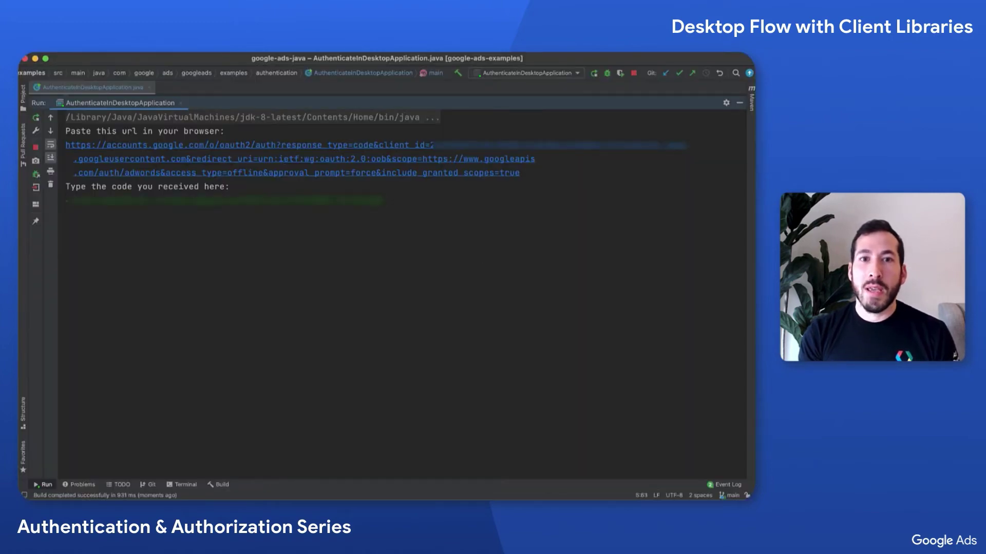
key(Return)
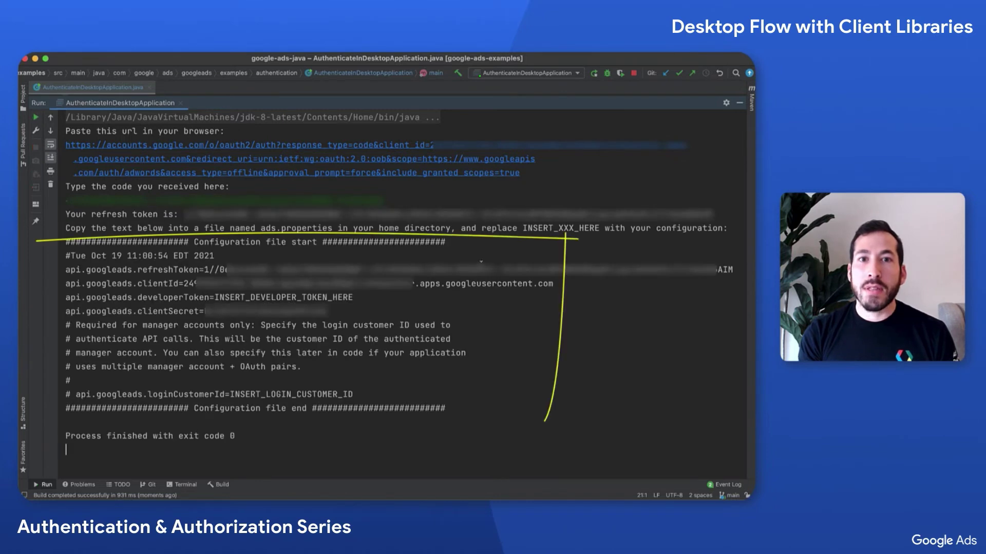